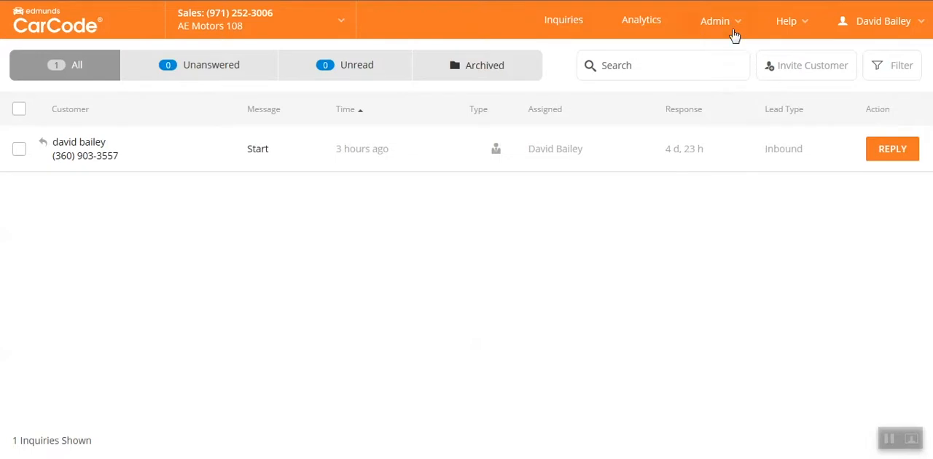
# Open the widget settings for the AE Motors 108 dealership.
pyautogui.click(729, 26)
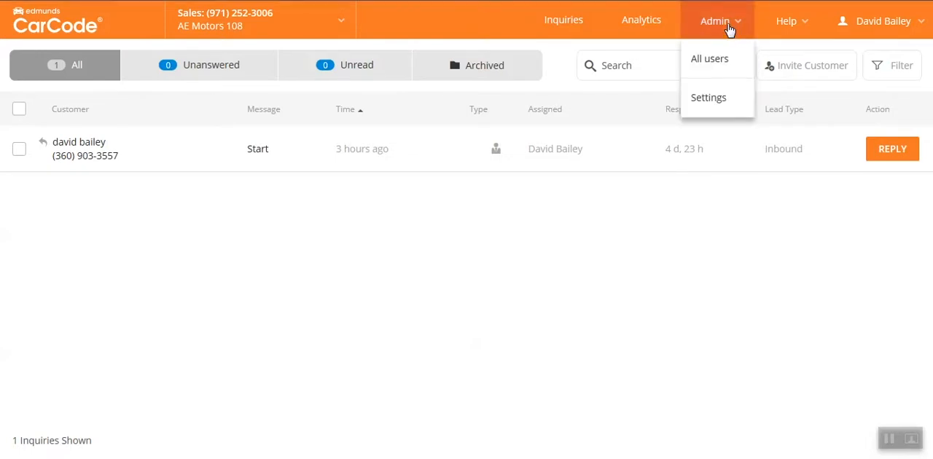
pyautogui.click(711, 100)
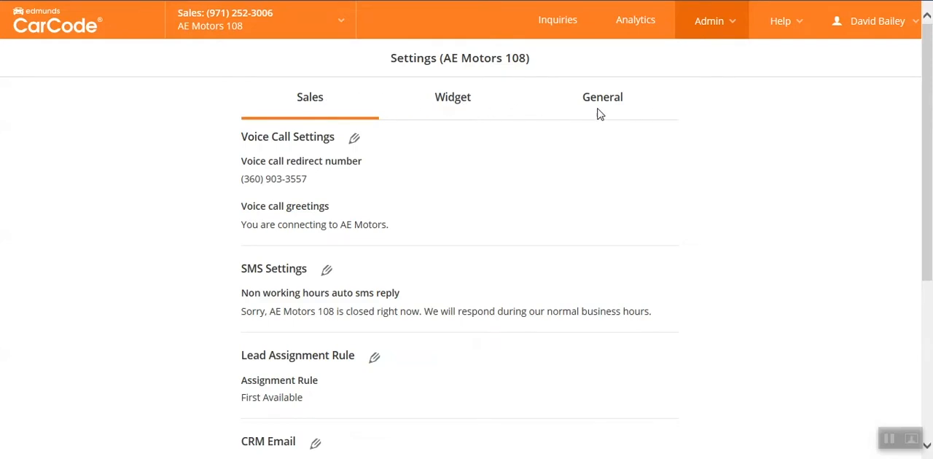
pyautogui.click(452, 102)
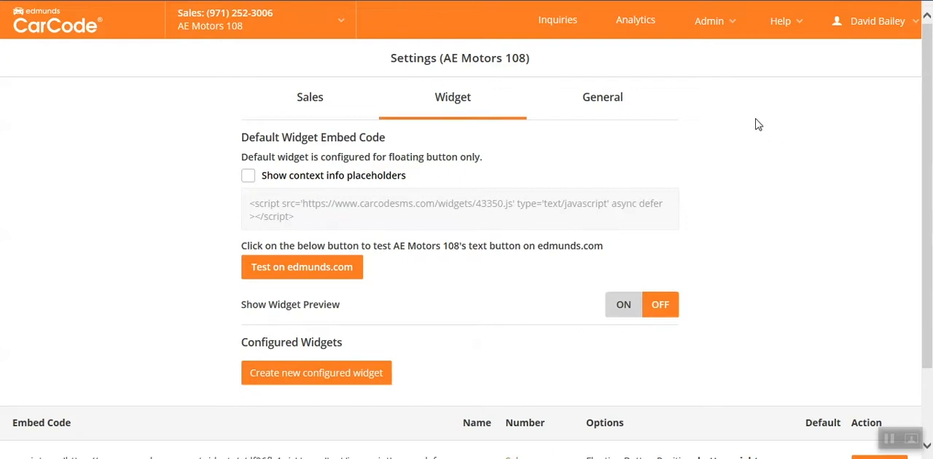
# Turn on the widget preview for the dealership's text button.
pyautogui.scroll(-1, 244, 202)
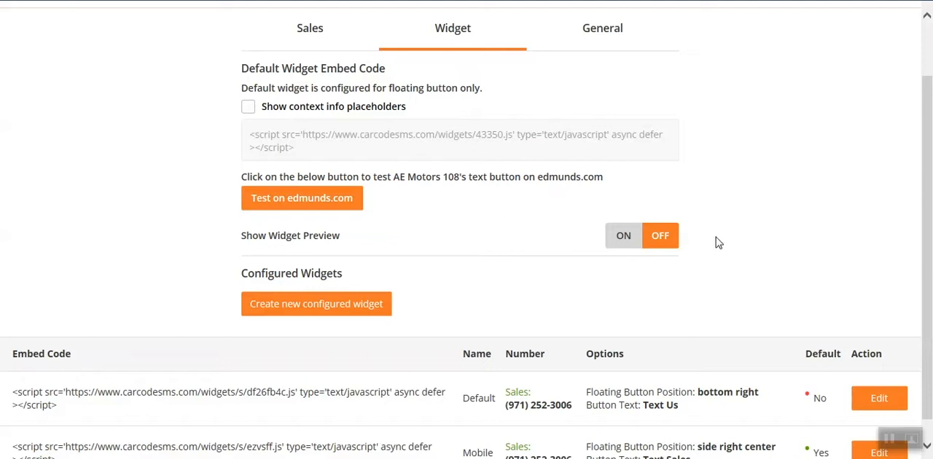
pyautogui.scroll(-1, 740, 252)
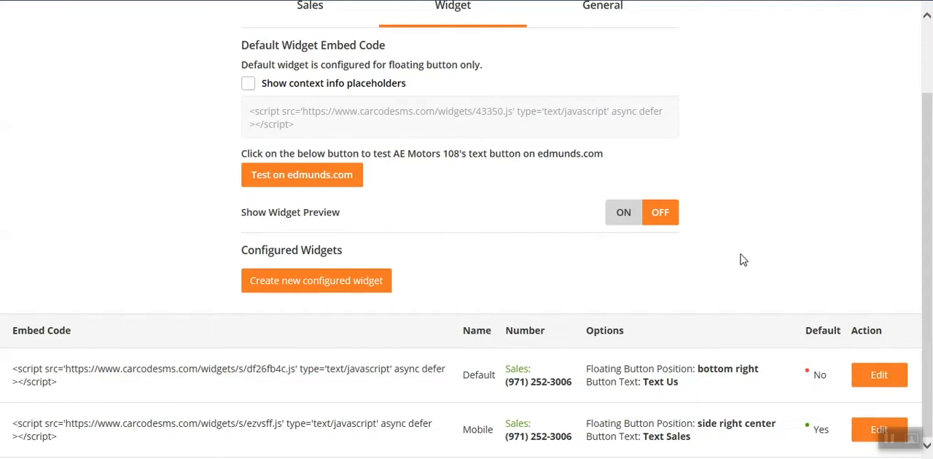
pyautogui.click(621, 218)
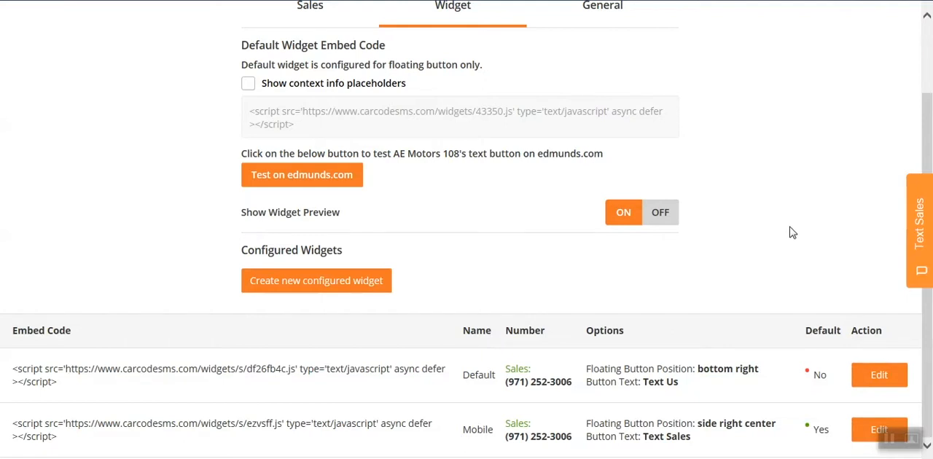
pyautogui.scroll(2, 793, 231)
pyautogui.scroll(-2, 799, 233)
pyautogui.scroll(2, 799, 233)
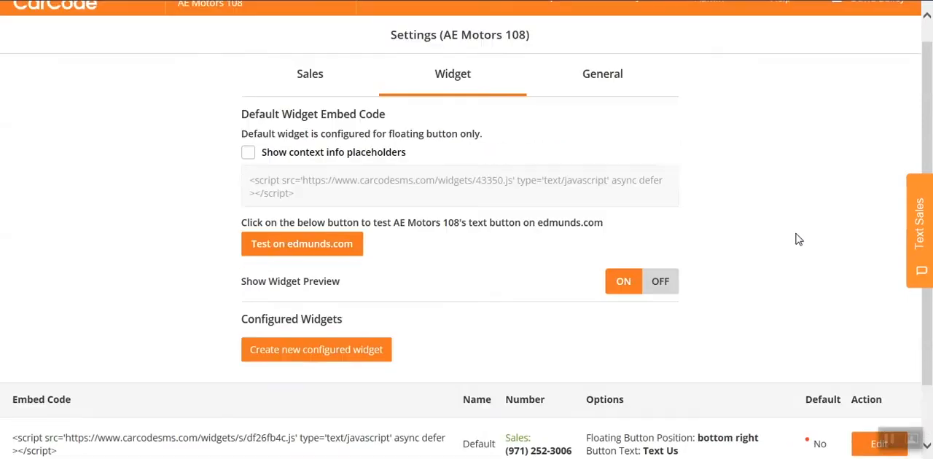
pyautogui.scroll(-2, 807, 239)
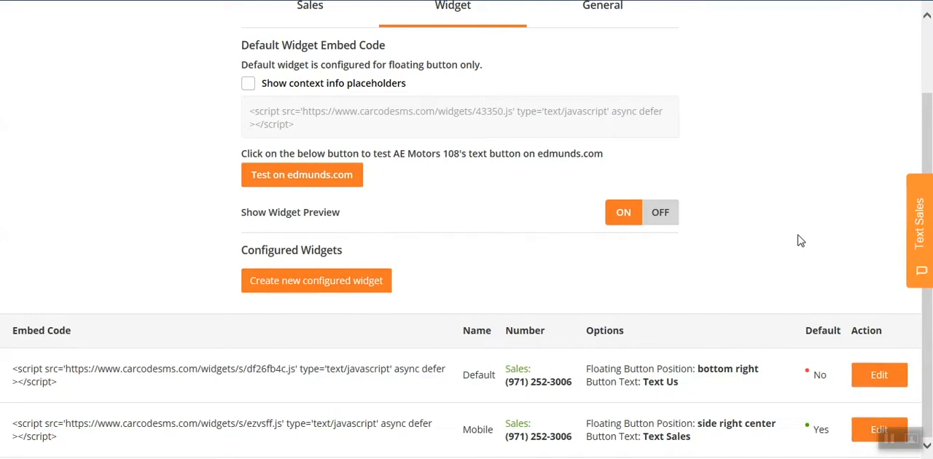
pyautogui.scroll(2, 800, 241)
pyautogui.scroll(-2, 799, 240)
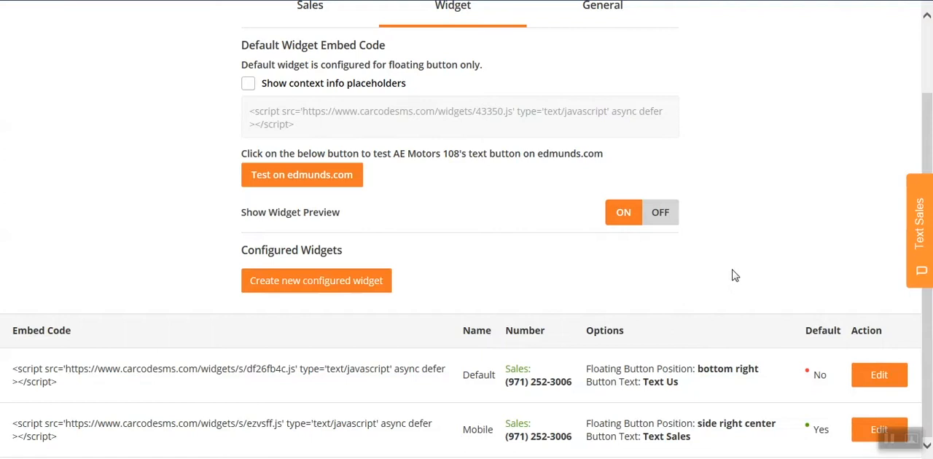
# Edit the Mobile widget, set its floating button position to Side Lower Right and save the configuration.
pyautogui.click(861, 433)
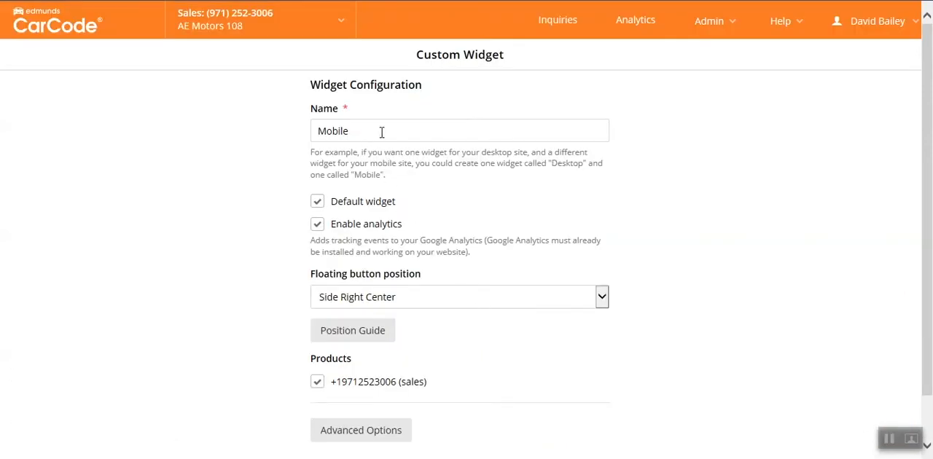
pyautogui.scroll(-1, 711, 179)
pyautogui.scroll(1, 699, 198)
pyautogui.scroll(-1, 672, 248)
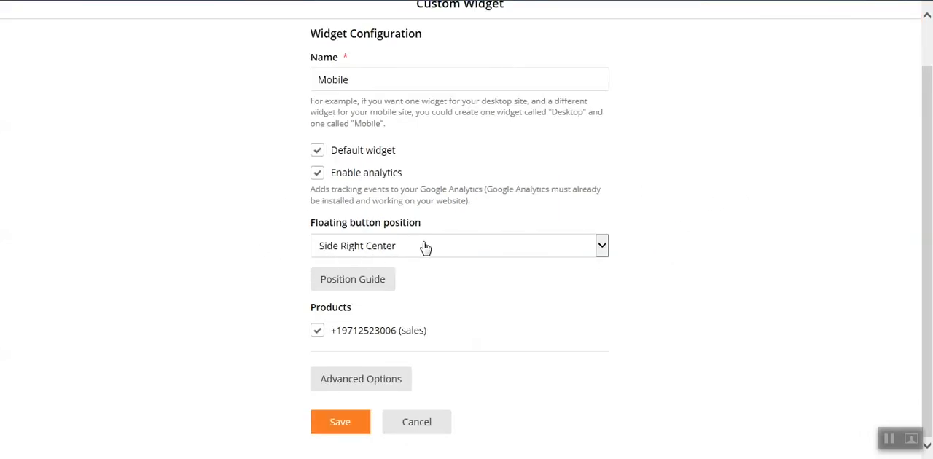
pyautogui.click(599, 253)
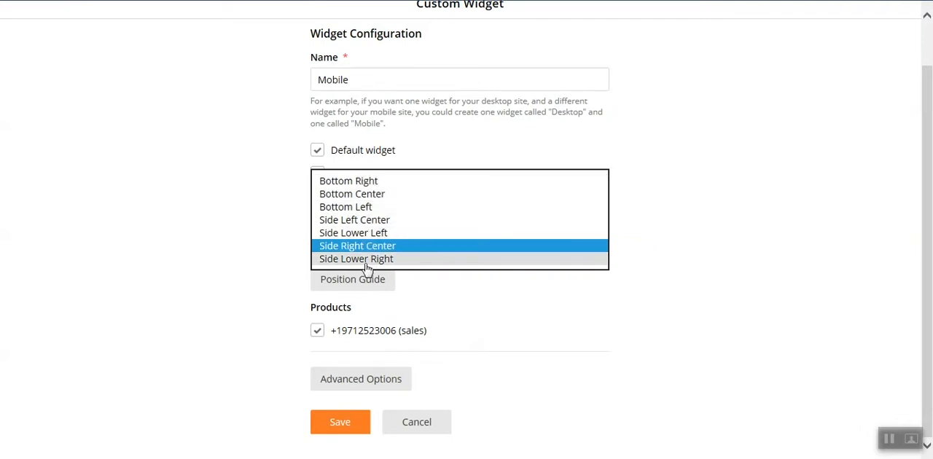
pyautogui.press('Escape')
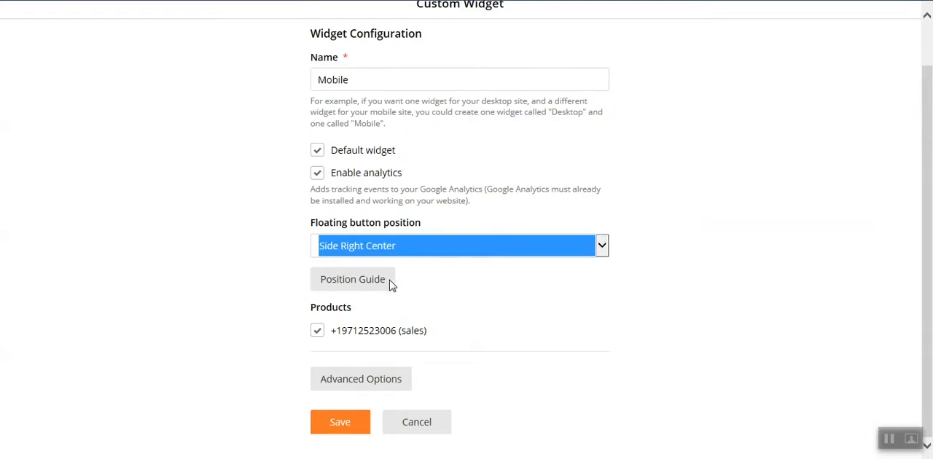
pyautogui.click(368, 280)
pyautogui.click(357, 427)
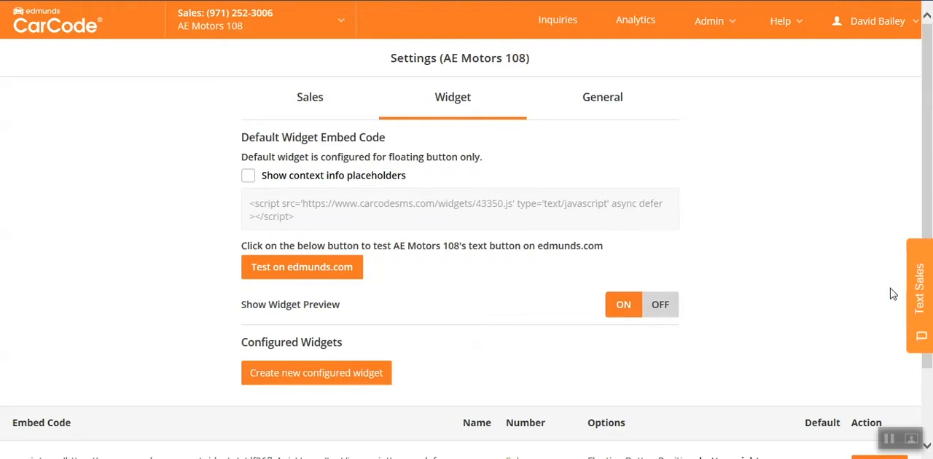
# Reopen the Mobile widget's configuration and consult the position guide for the available floating button placements.
pyautogui.scroll(-2, 896, 288)
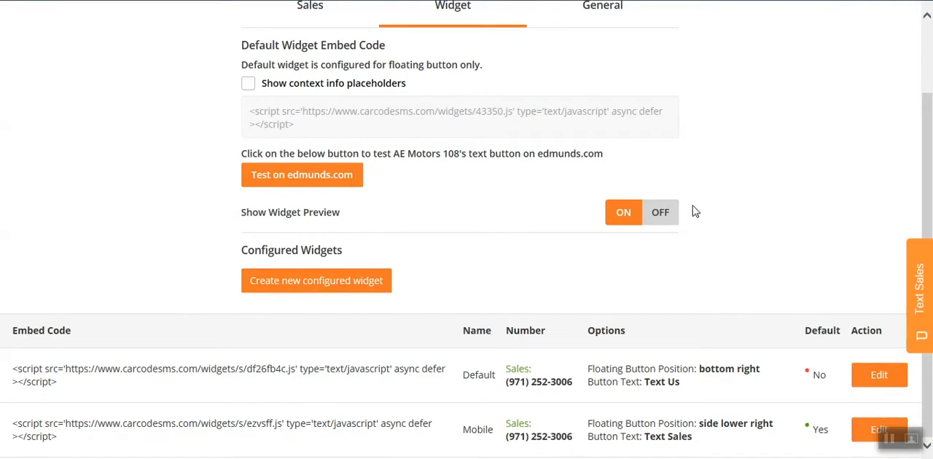
pyautogui.click(863, 431)
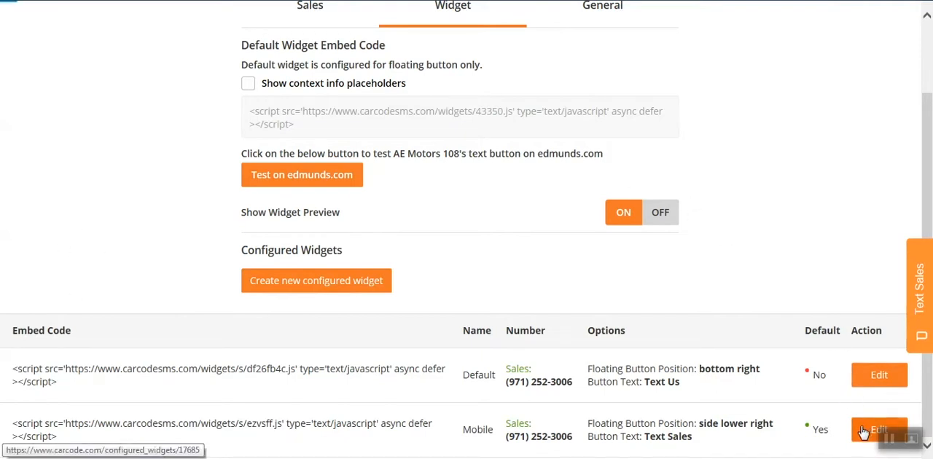
pyautogui.scroll(-1, 397, 197)
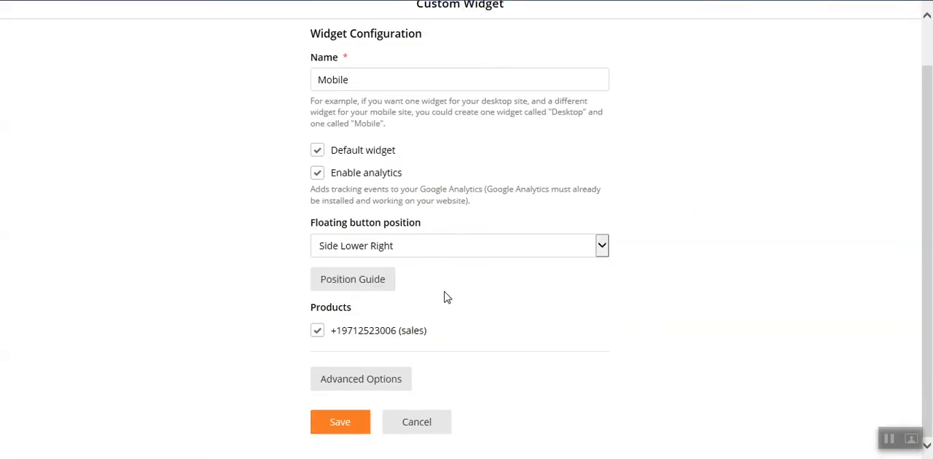
pyautogui.click(357, 289)
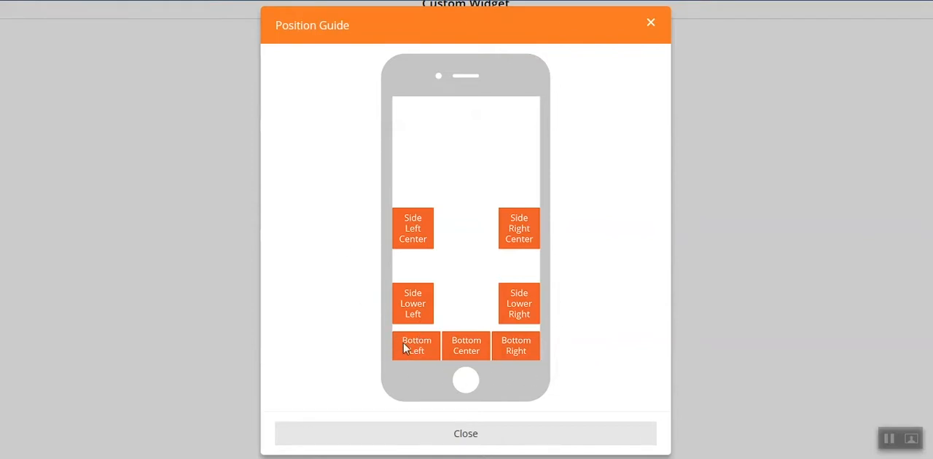
pyautogui.click(522, 436)
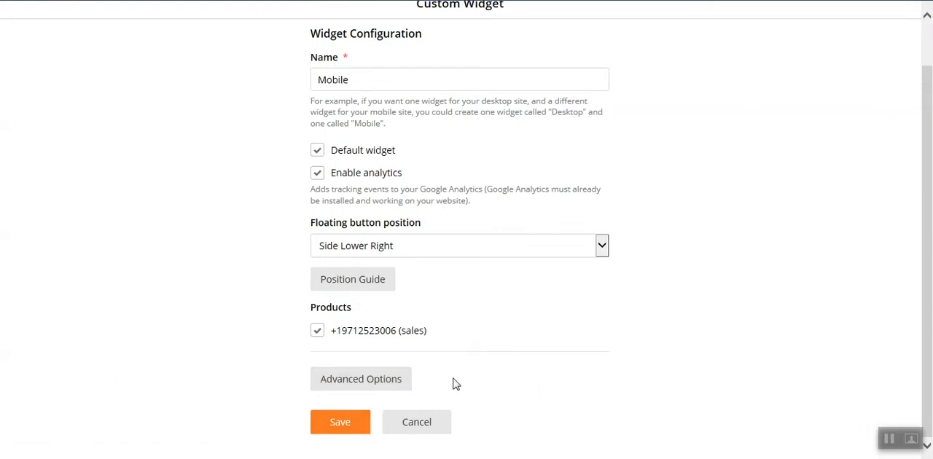
# Show the Mobile widget's advanced options and enable Button Text In CAPS for the "Text Us" button.
pyautogui.click(366, 384)
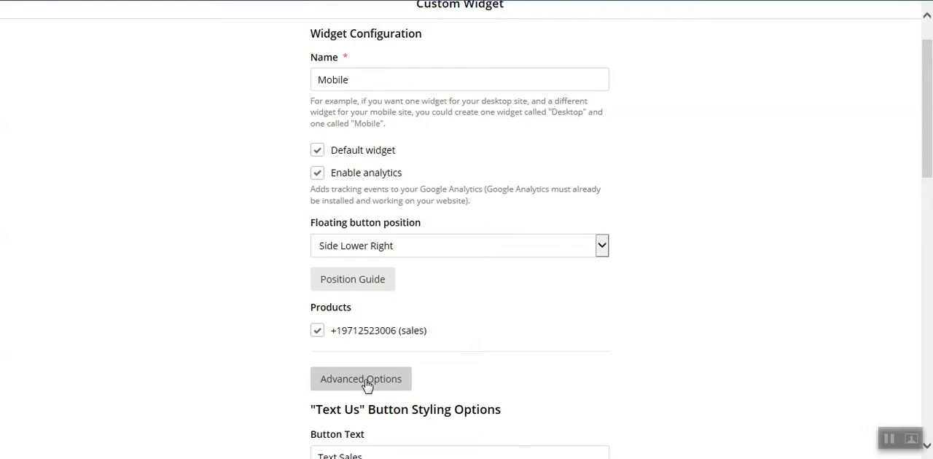
pyautogui.scroll(-3, 696, 239)
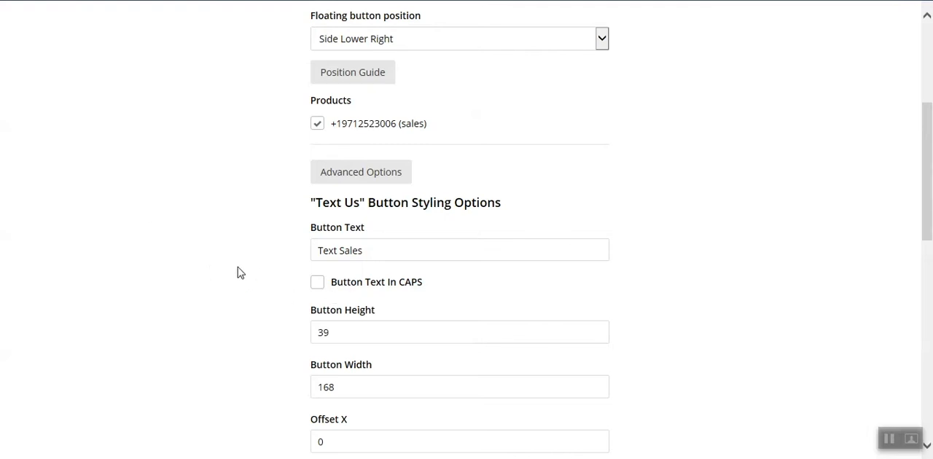
pyautogui.scroll(-1, 700, 263)
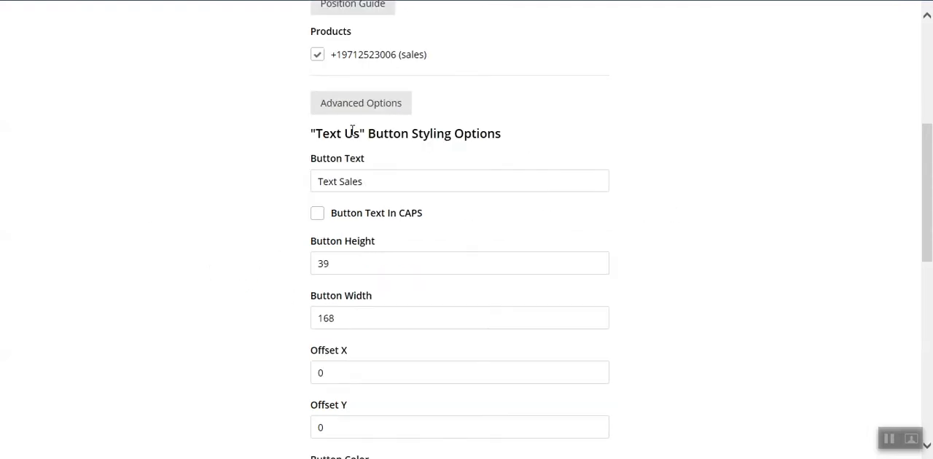
pyautogui.click(390, 184)
pyautogui.click(317, 214)
pyautogui.scroll(-1, 705, 252)
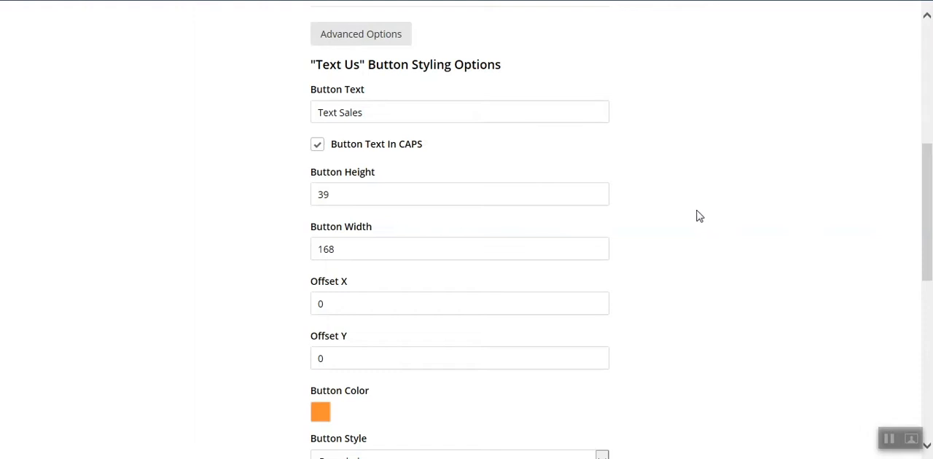
# Inspect the color picker for the "Text Us" button color and close it without applying a change.
pyautogui.scroll(-2, 698, 215)
pyautogui.scroll(-2, 691, 224)
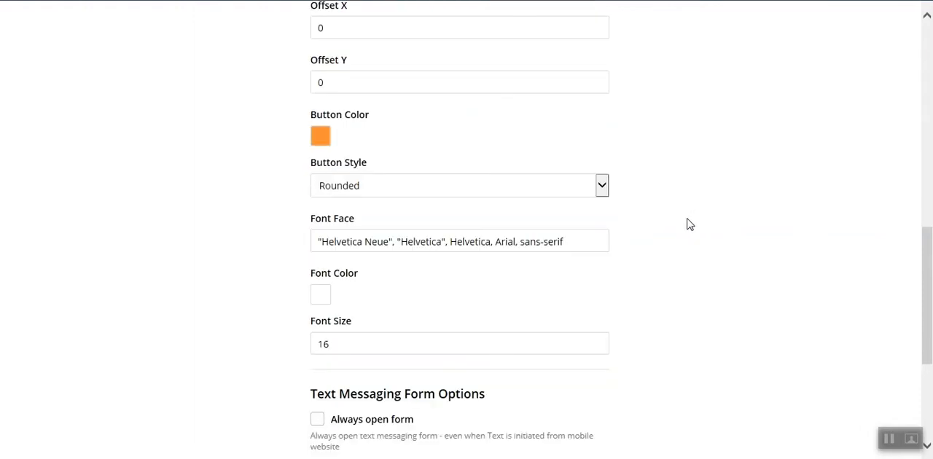
pyautogui.click(322, 138)
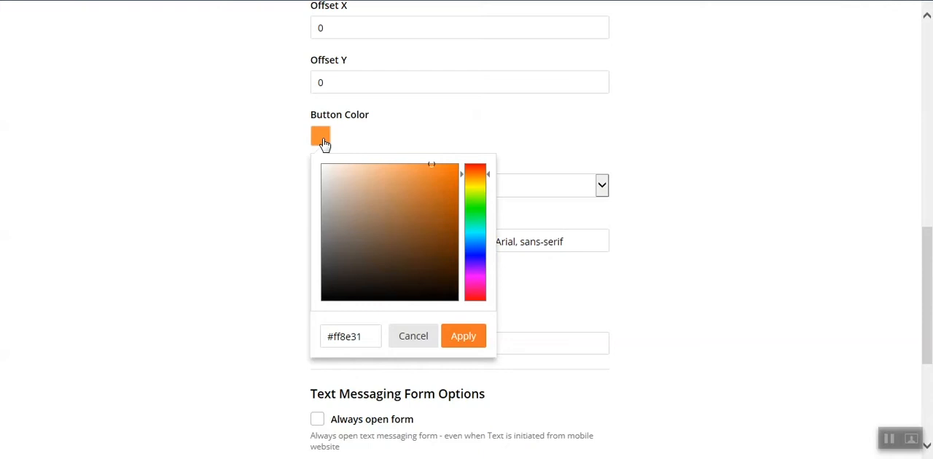
pyautogui.click(324, 142)
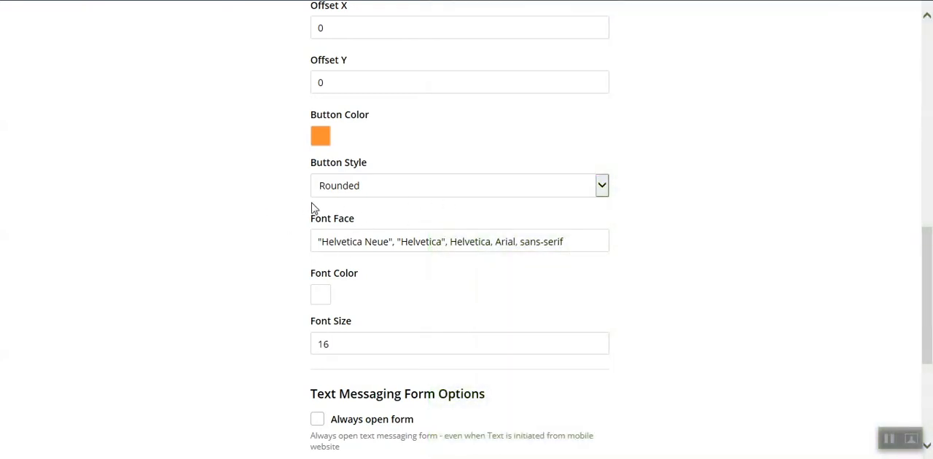
# Examine the text messaging form options and inspect the color picker for the button color and form outline.
pyautogui.scroll(-2, 758, 216)
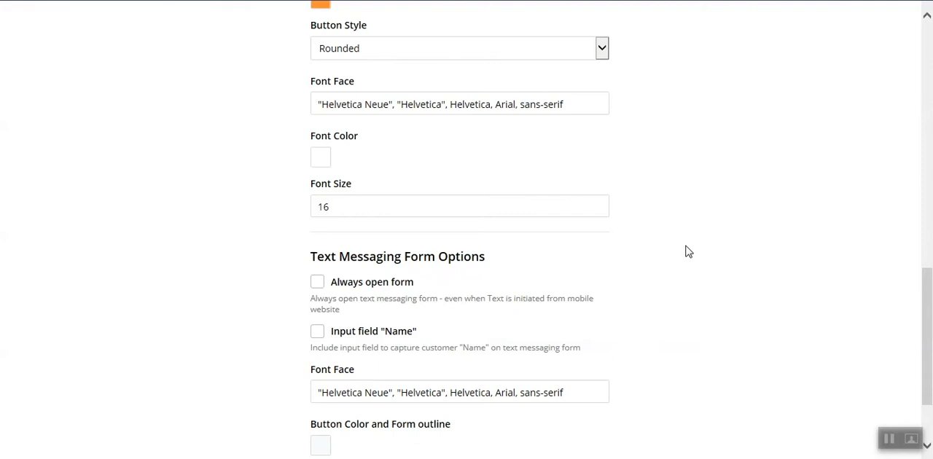
pyautogui.scroll(-2, 685, 252)
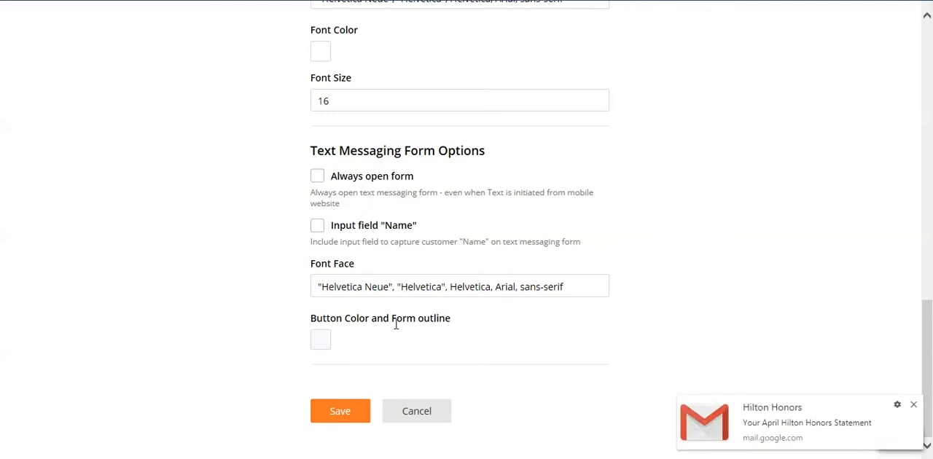
pyautogui.click(328, 341)
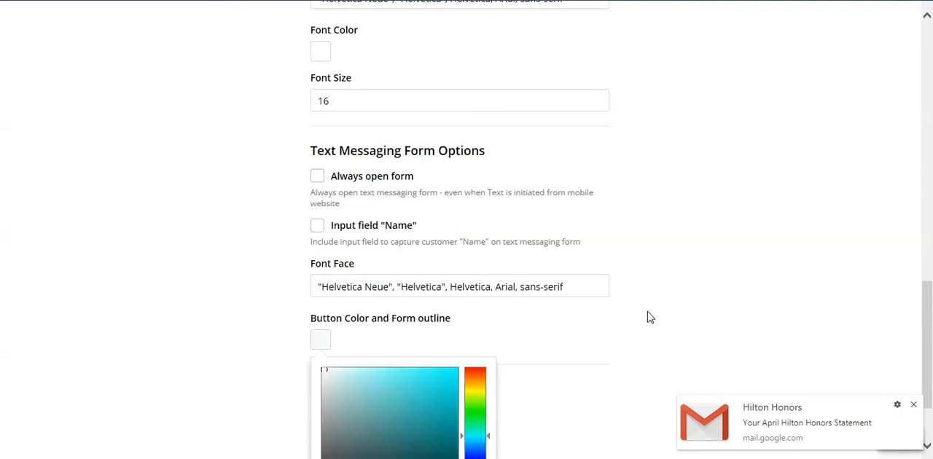
pyautogui.click(324, 344)
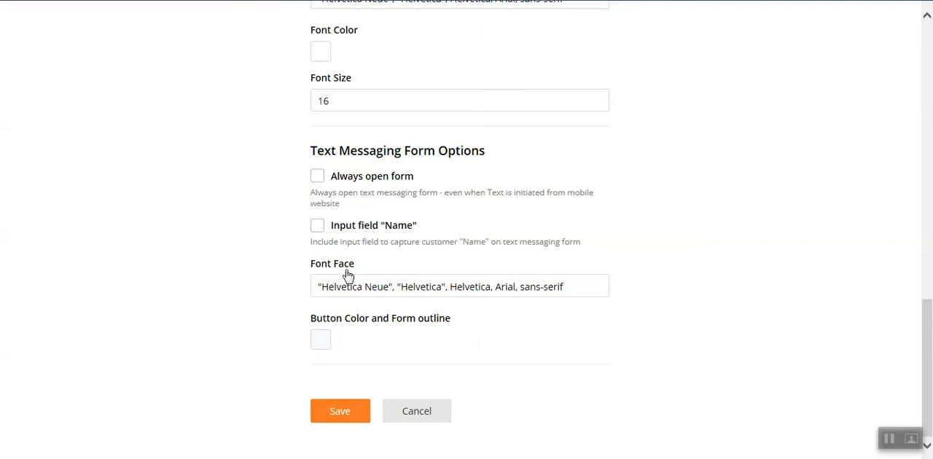
# Review the Mobile widget's main configuration and its "Text Us" button styling options.
pyautogui.scroll(6, 404, 287)
pyautogui.scroll(7, 408, 285)
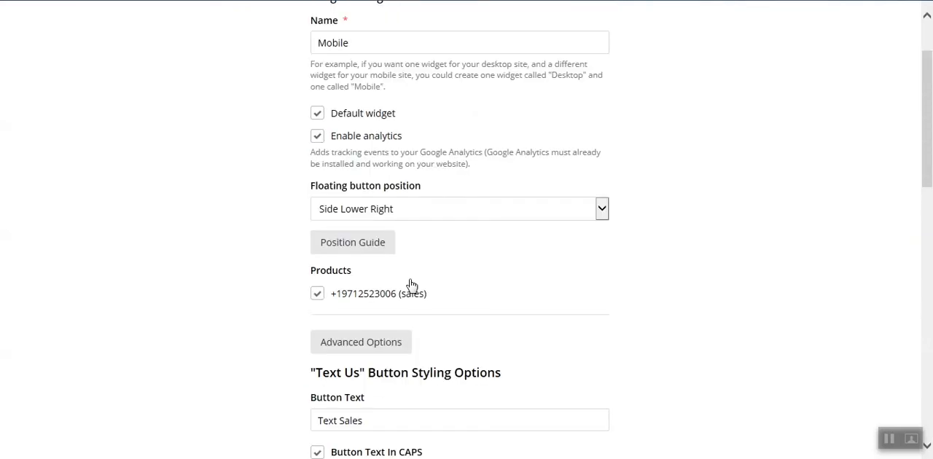
pyautogui.scroll(-1, 413, 250)
pyautogui.scroll(-12, 414, 250)
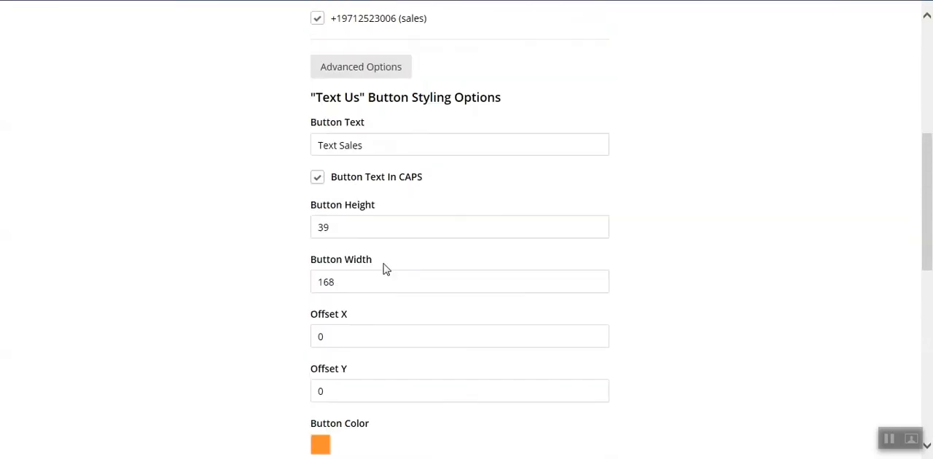